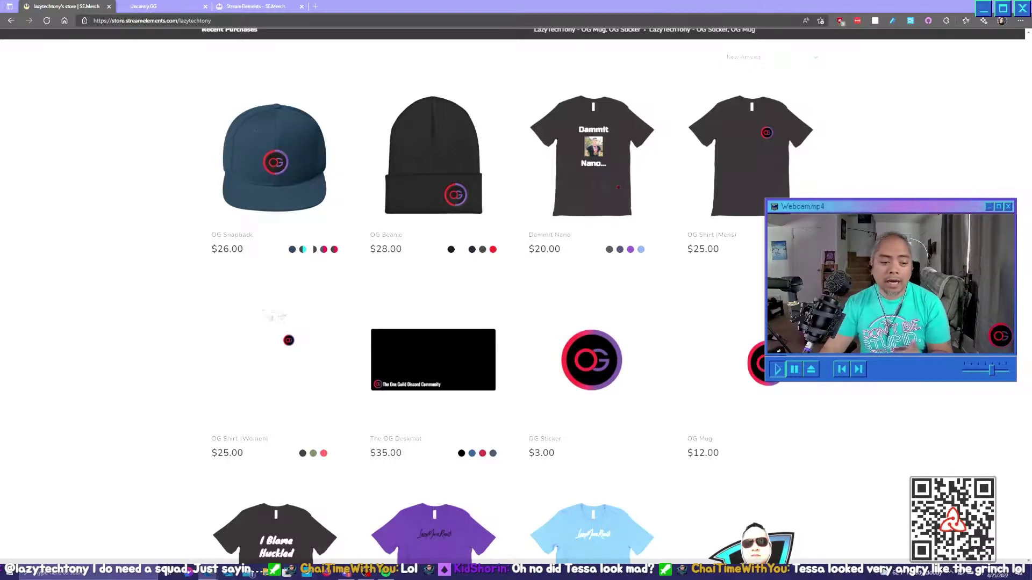
# Switch to the private Edge window showing the signed-in Uncanny dashboard.
pyautogui.moveTo(208, 573)
pyautogui.click(224, 532)
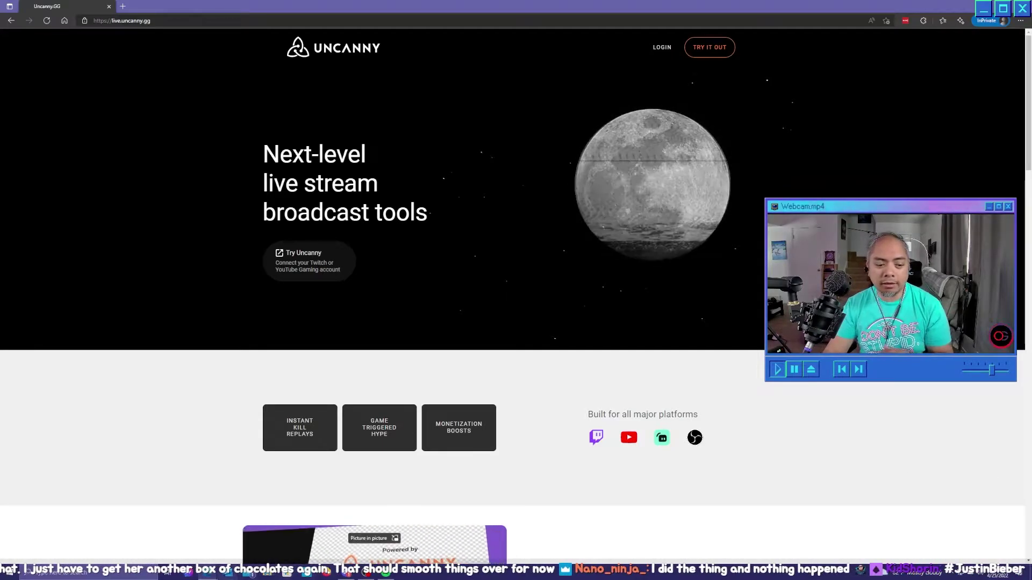
# Bring the Uncanny dashboard window forward to reach the 'Choose your game' dialog.
pyautogui.moveTo(208, 573)
pyautogui.click(136, 538)
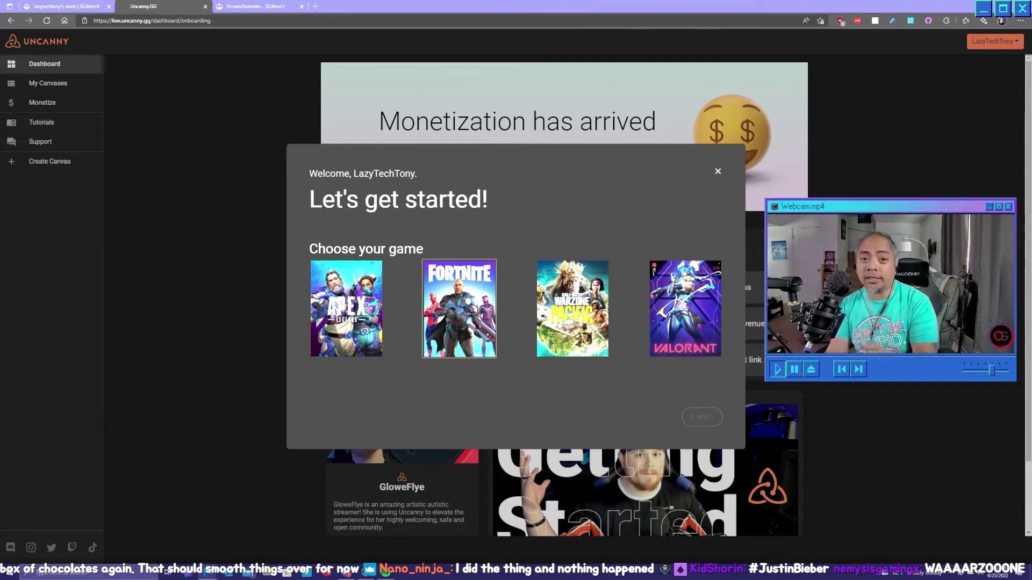
# Choose Apex Legends as the game so Canvas 002 opens in Uncanny Studio.
pyautogui.click(572, 308)
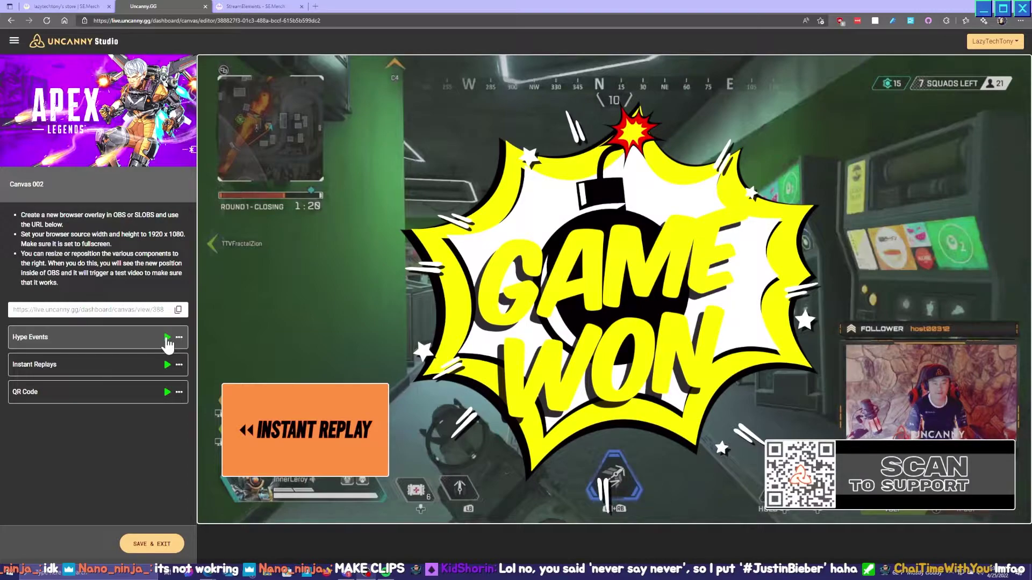
# Test-play the Hype Events and Instant Replays overlays and move the Instant Replay box lower.
pyautogui.click(167, 339)
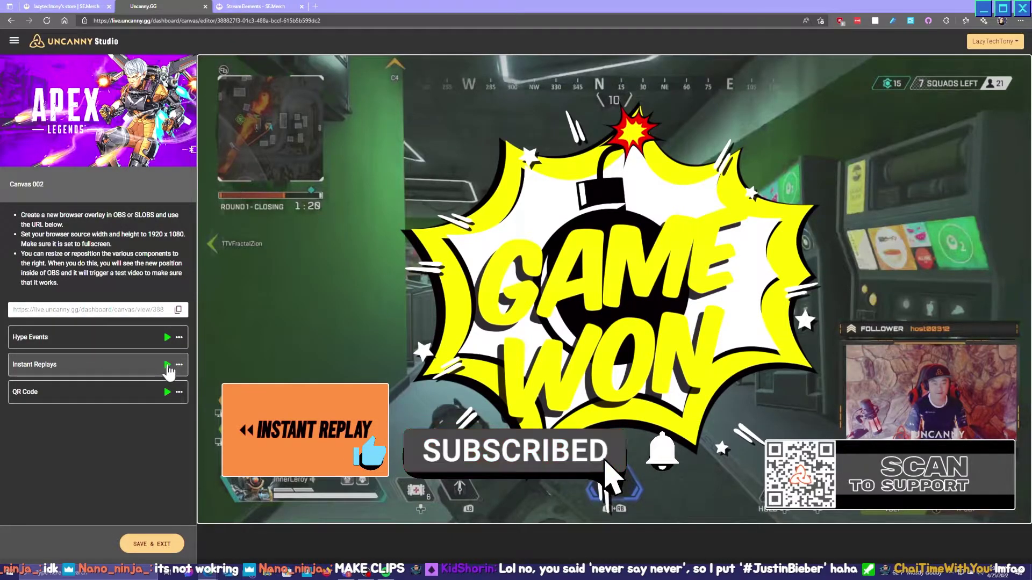
pyautogui.click(167, 365)
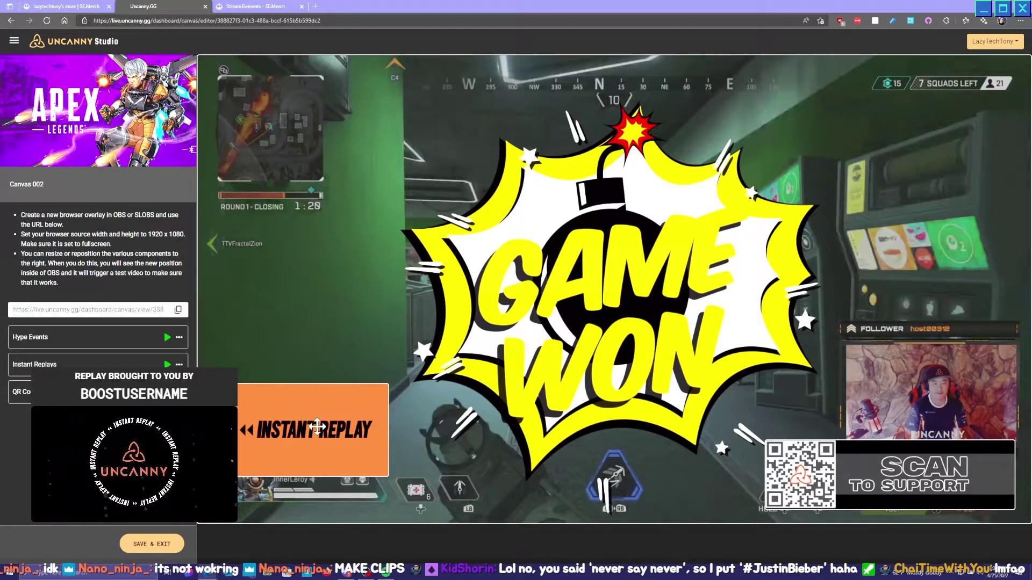
pyautogui.moveTo(326, 429); pyautogui.dragTo(320, 456)
# Save and exit, then open the Apex Legends canvas with EDIT > Advanced.
pyautogui.click(152, 544)
pyautogui.moveTo(560, 136)
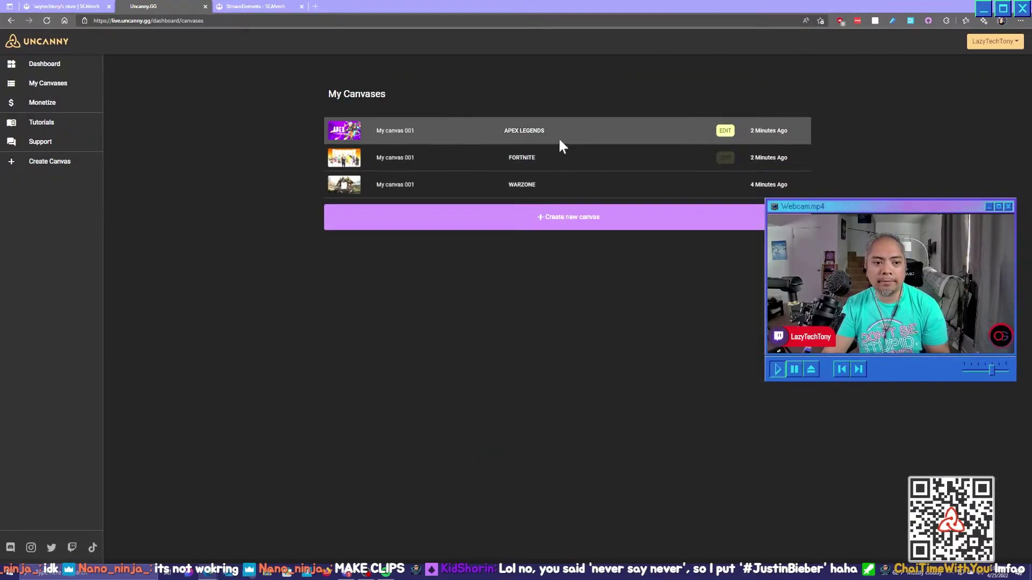
pyautogui.click(720, 134)
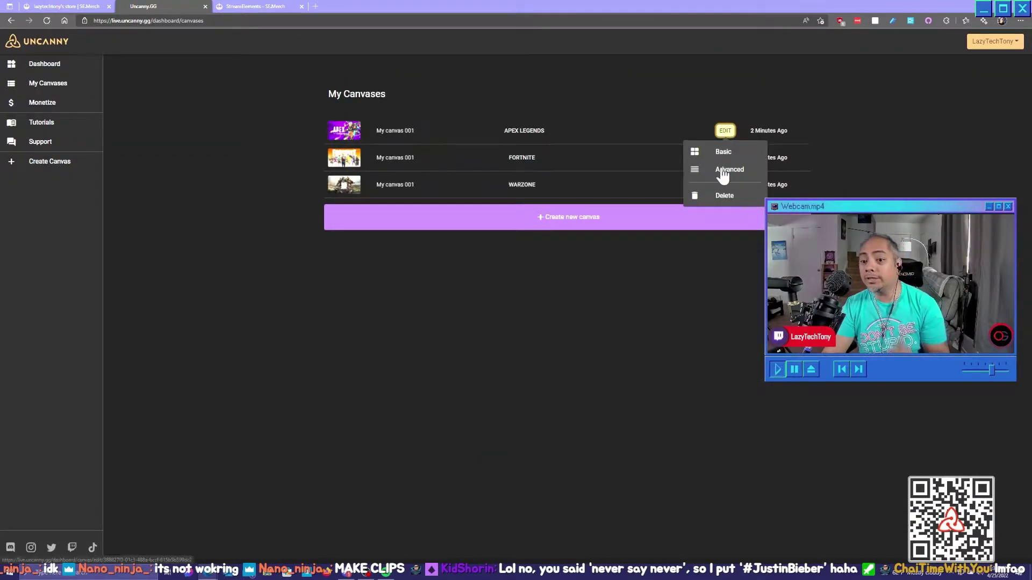
pyautogui.click(720, 166)
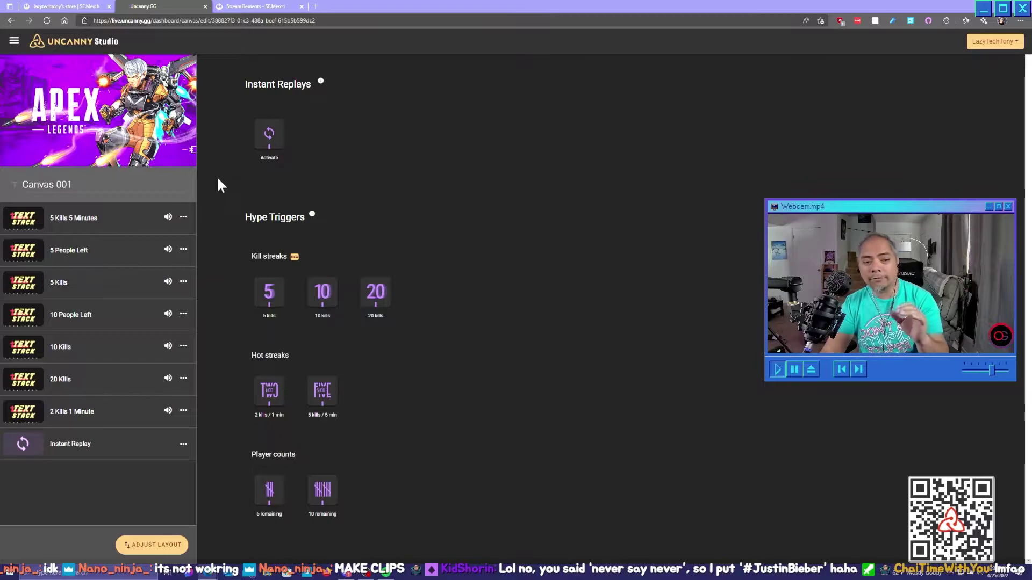
# Open the Instant Replays properties and try zoom 1 and 3, settling on 2.
pyautogui.click(274, 137)
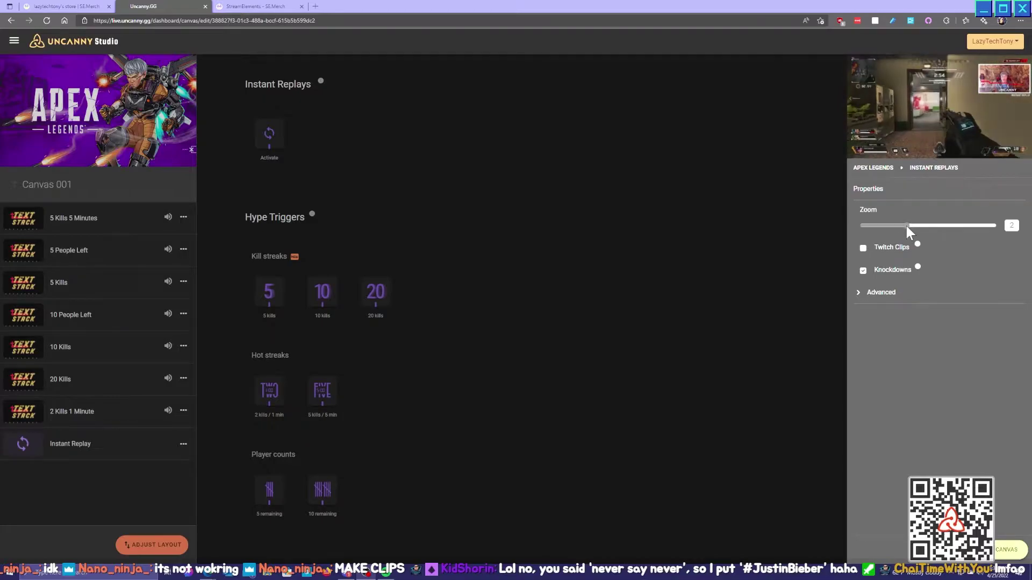
pyautogui.moveTo(906, 226); pyautogui.dragTo(847, 226)
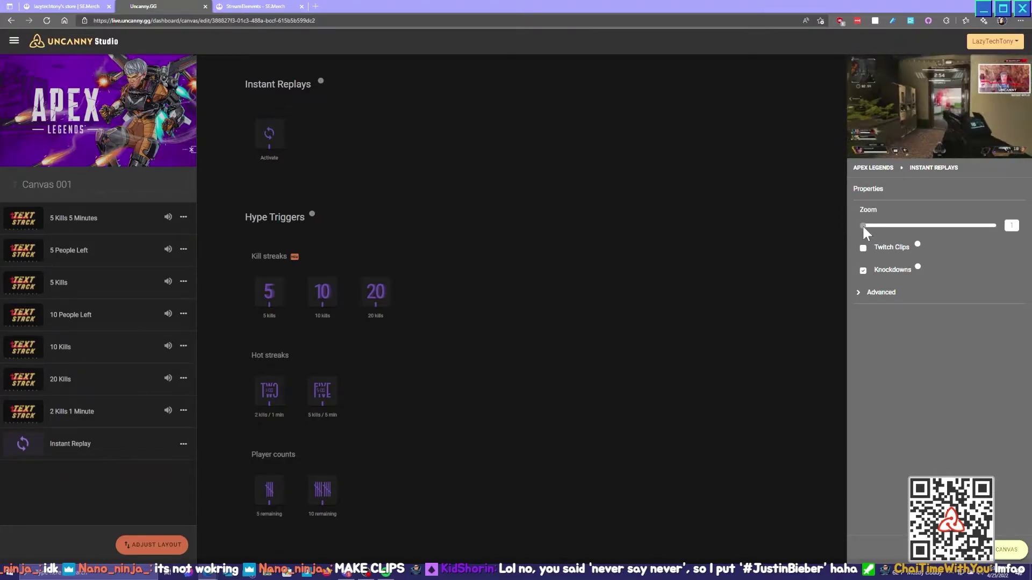
pyautogui.moveTo(862, 224); pyautogui.dragTo(948, 227)
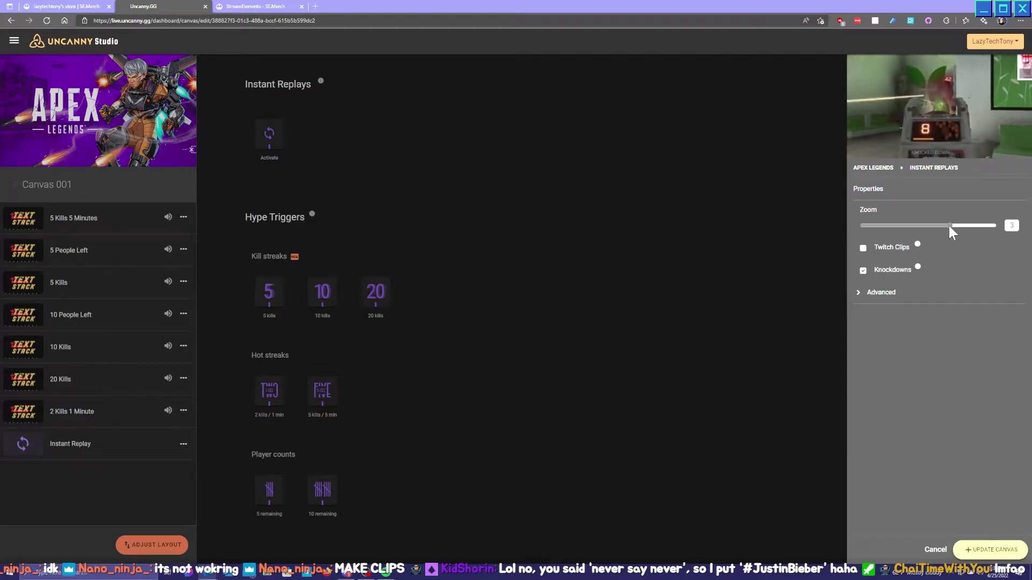
pyautogui.moveTo(948, 226); pyautogui.dragTo(910, 229)
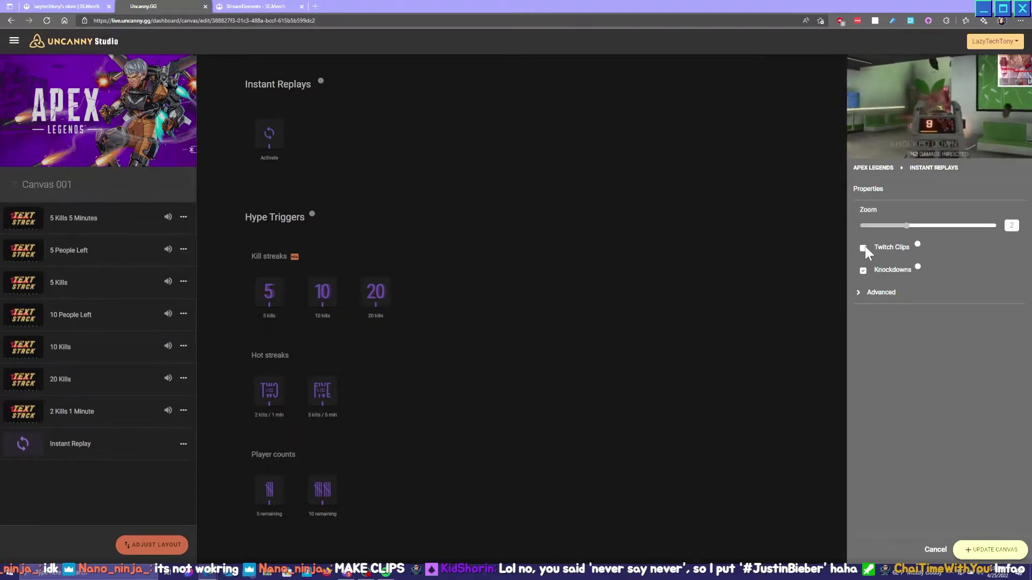
# Check the replay cooldown of 10 under Advanced, then close the Instant Replays properties.
pyautogui.click(863, 299)
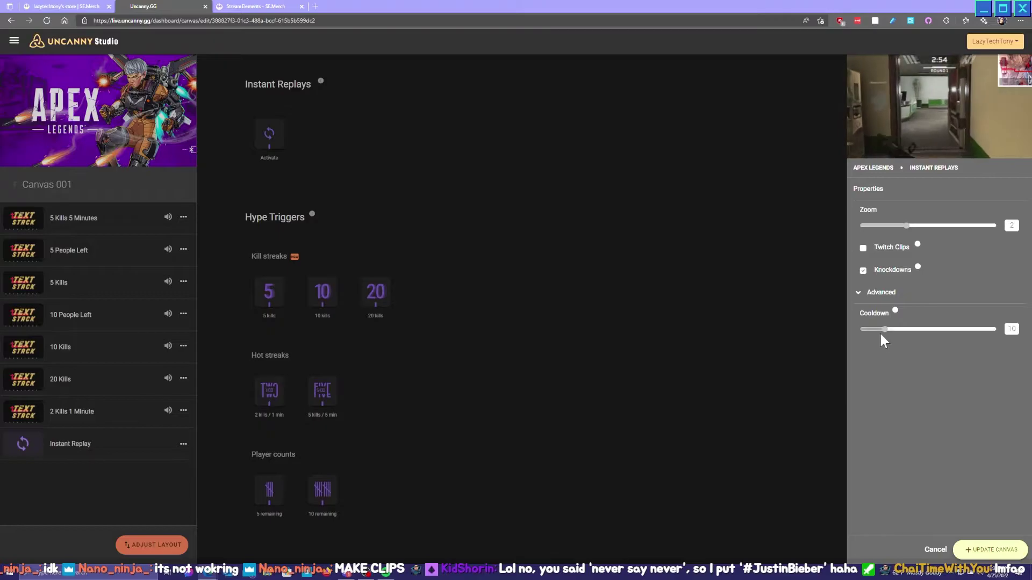
pyautogui.click(745, 408)
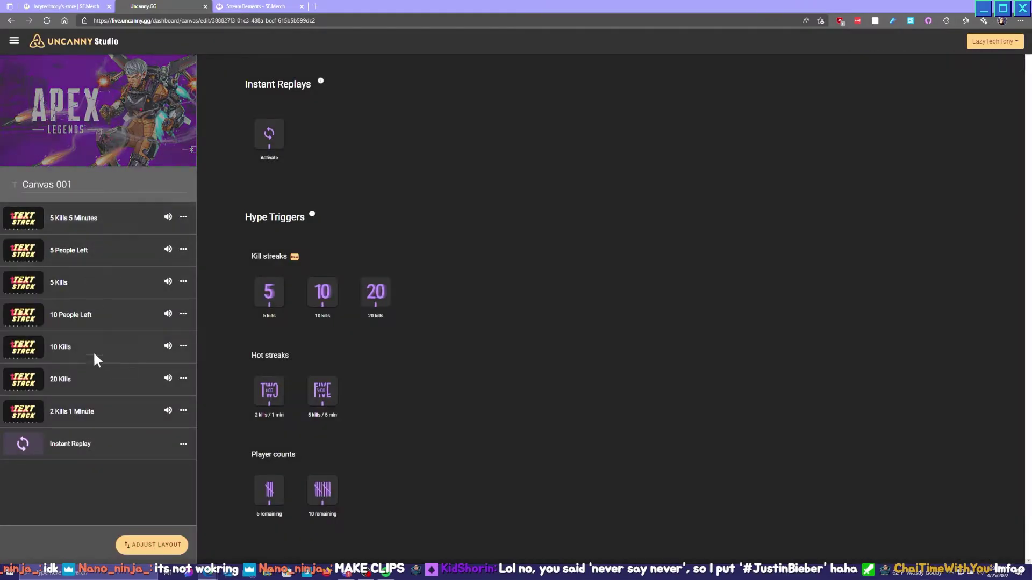
# Preview the alerts, set 5 Kills 5 Minutes' audio to EpicOrchestralWin, and update the canvas.
pyautogui.click(83, 243)
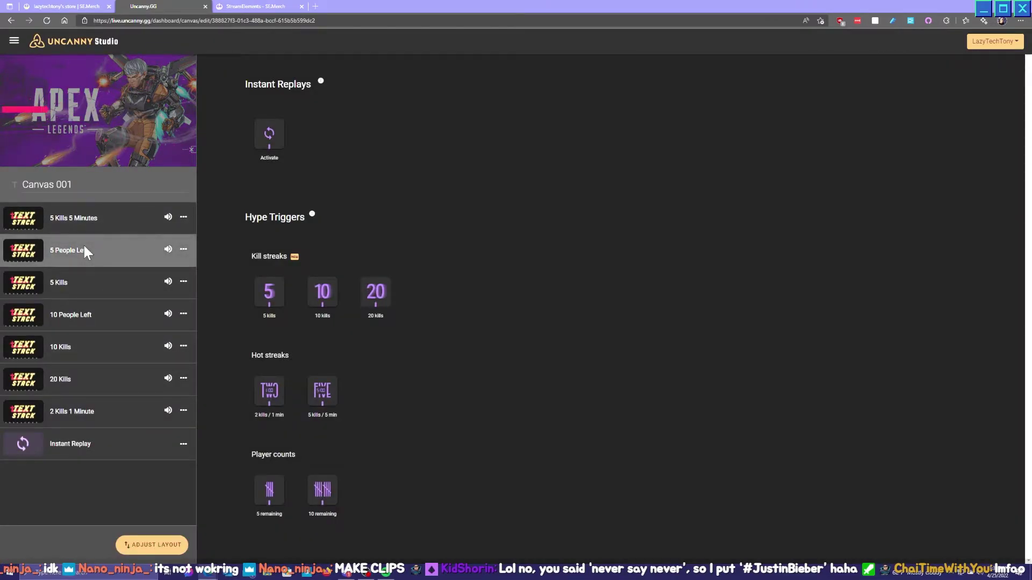
pyautogui.click(93, 219)
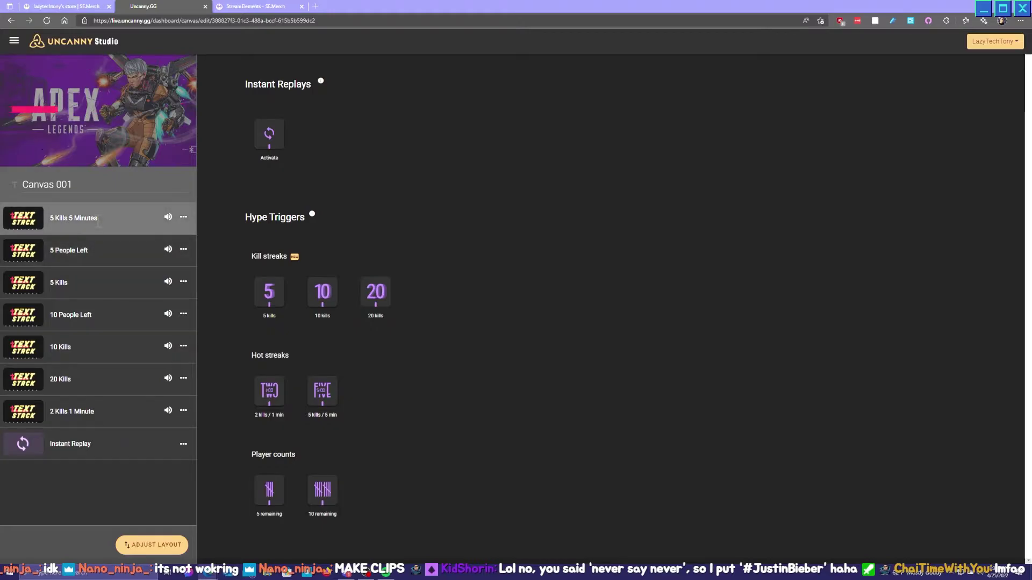
pyautogui.click(96, 218)
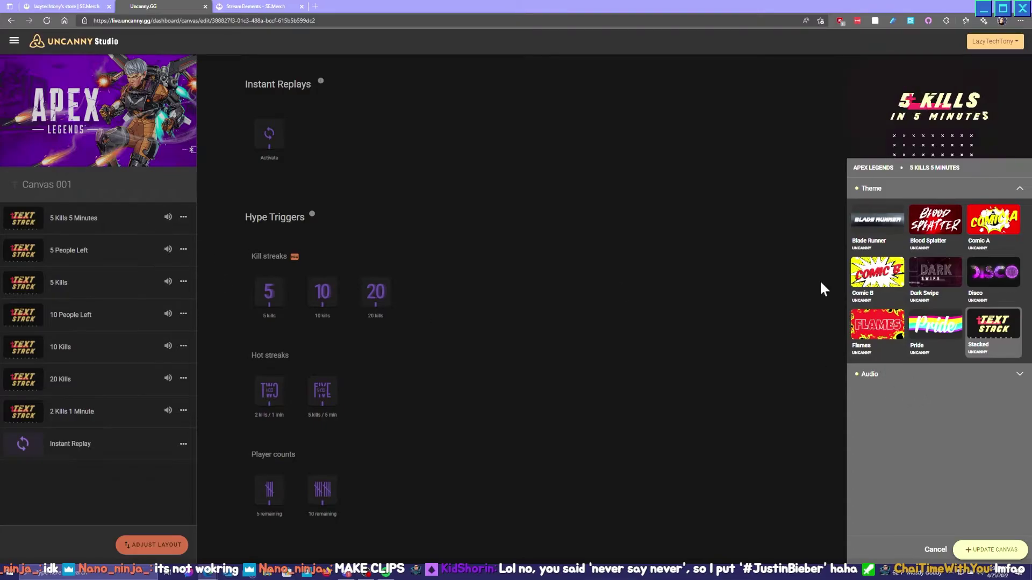
pyautogui.click(912, 383)
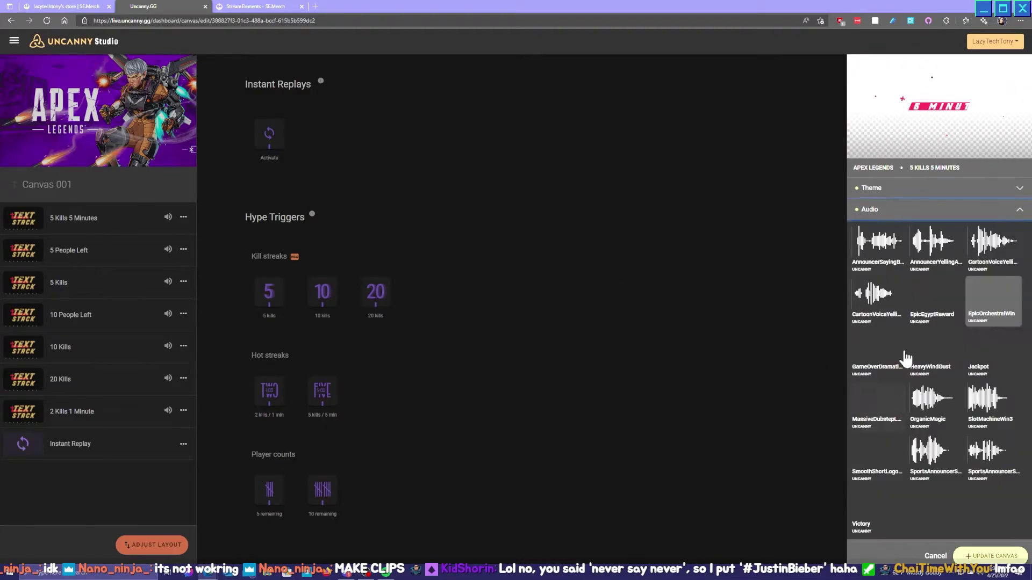
pyautogui.click(1002, 307)
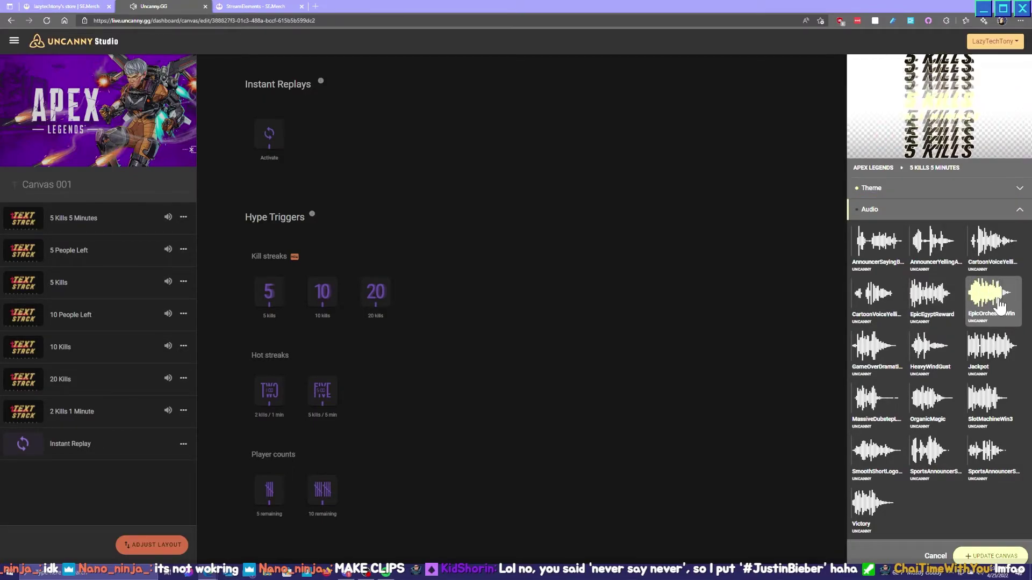
pyautogui.click(627, 451)
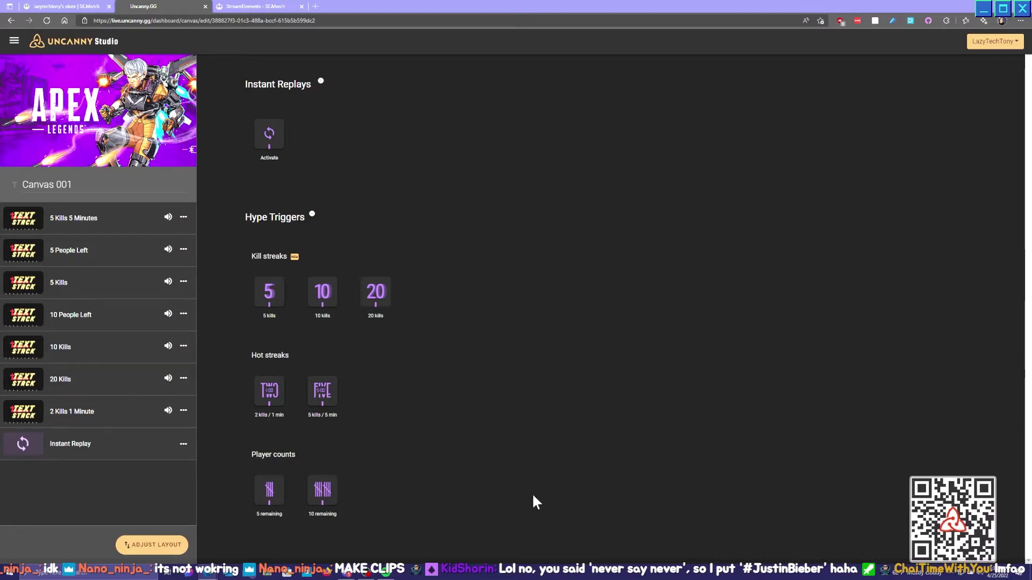
# Go back from the canvas editor to the Uncanny dashboard with Alt+Left.
pyautogui.hotkey('alt', 'Left')
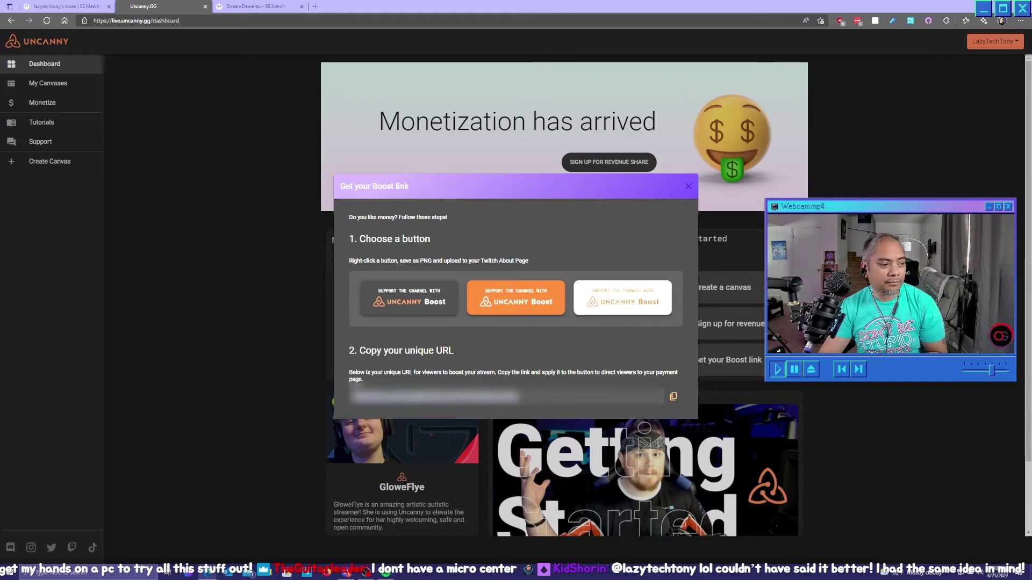
# Save the orange Boost button image from the Get your Boost link dialog to disk.
pyautogui.rightClick(478, 294)
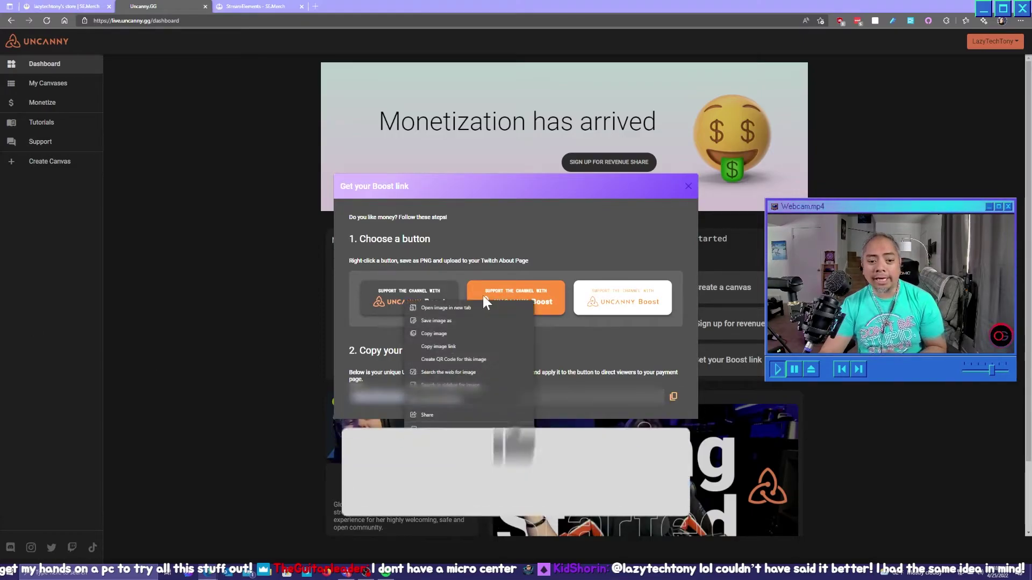
pyautogui.press('Escape')
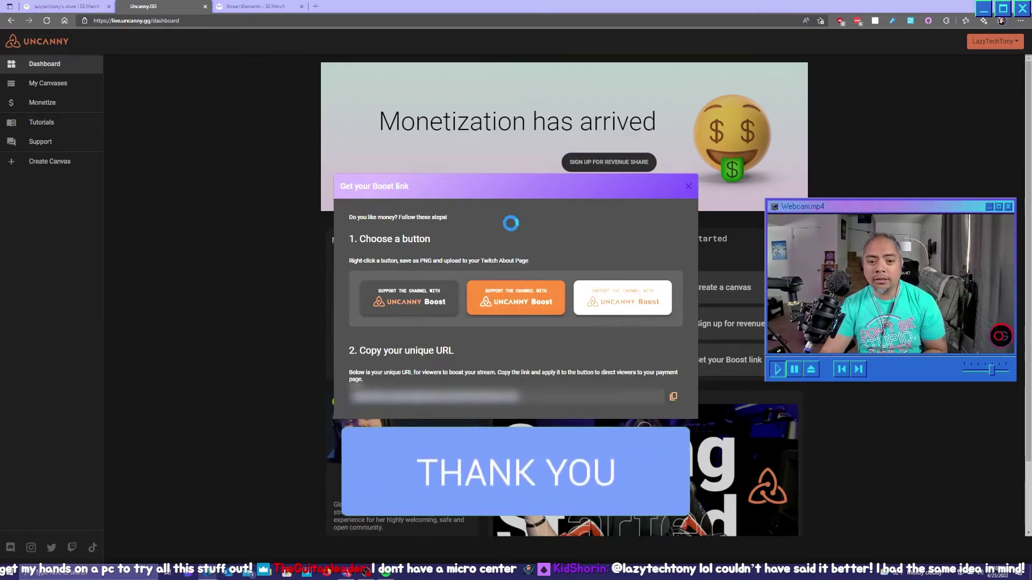
pyautogui.press('Return')
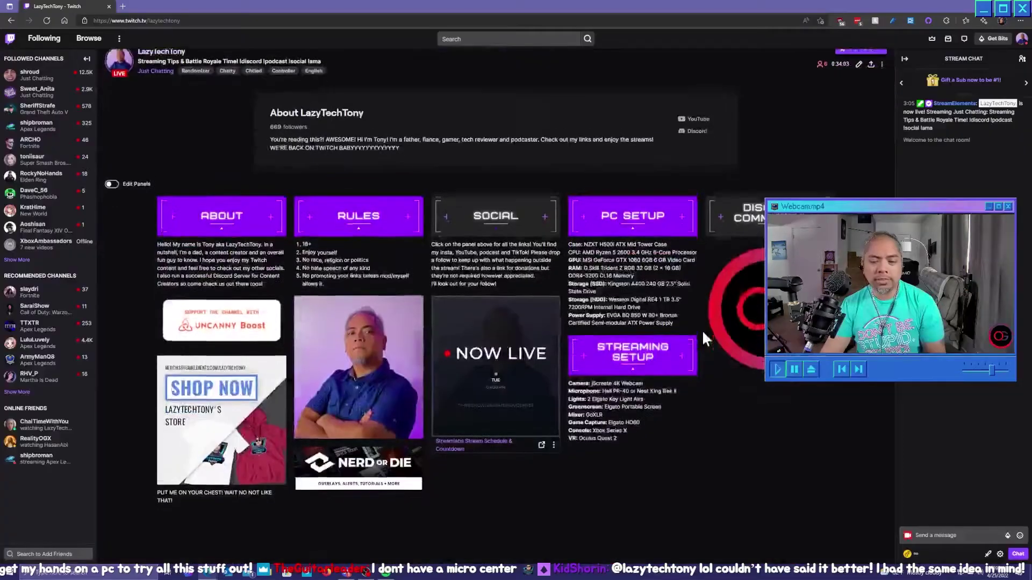
# Scroll down to the channel's About panels and follow the Uncanny Boost panel link.
pyautogui.scroll(-1, 711, 330)
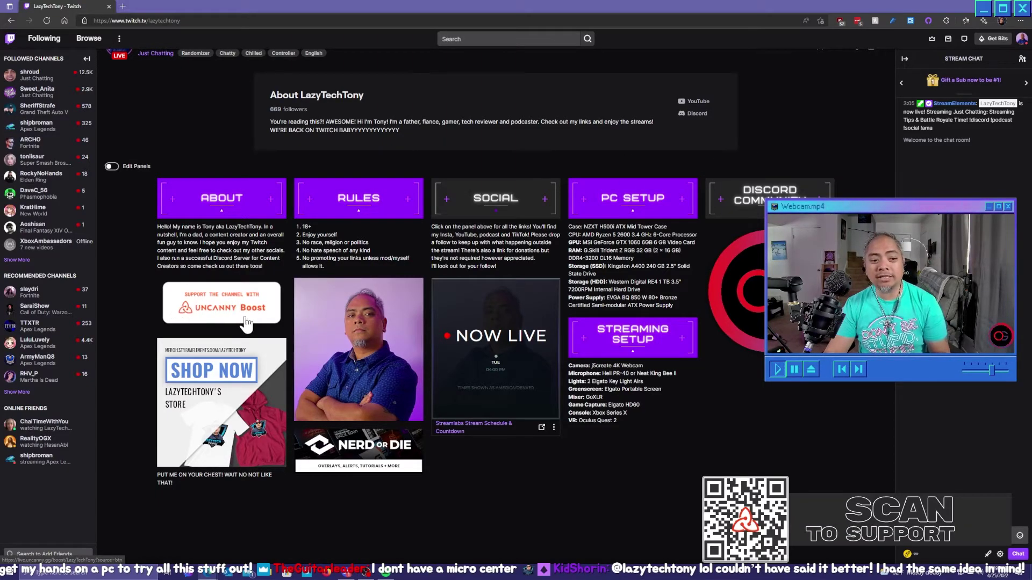
pyautogui.click(226, 317)
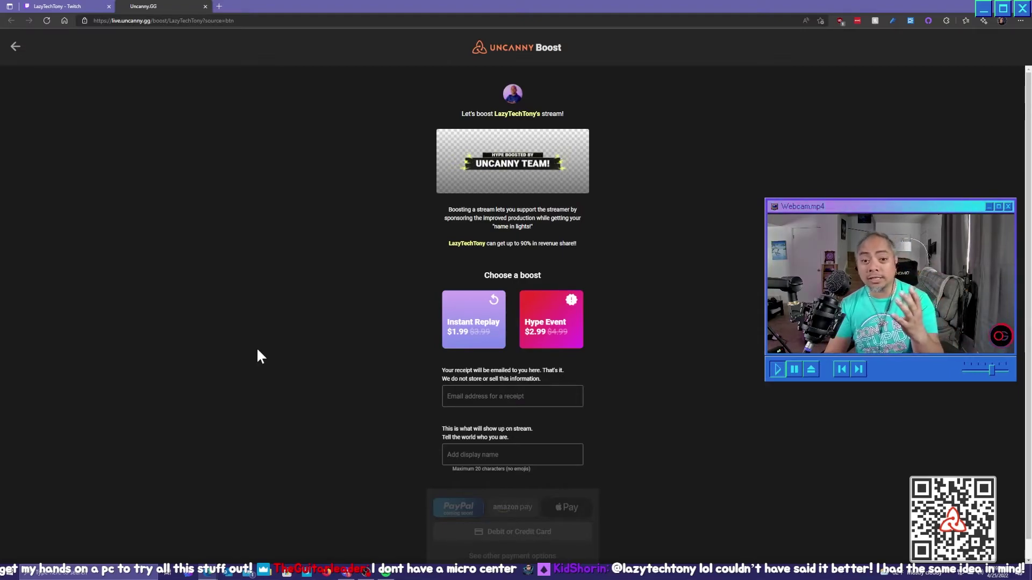
# Scroll through the Uncanny Boost payment options, then close the tab to return to Twitch.
pyautogui.scroll(-1, 573, 337)
pyautogui.scroll(-1, 574, 342)
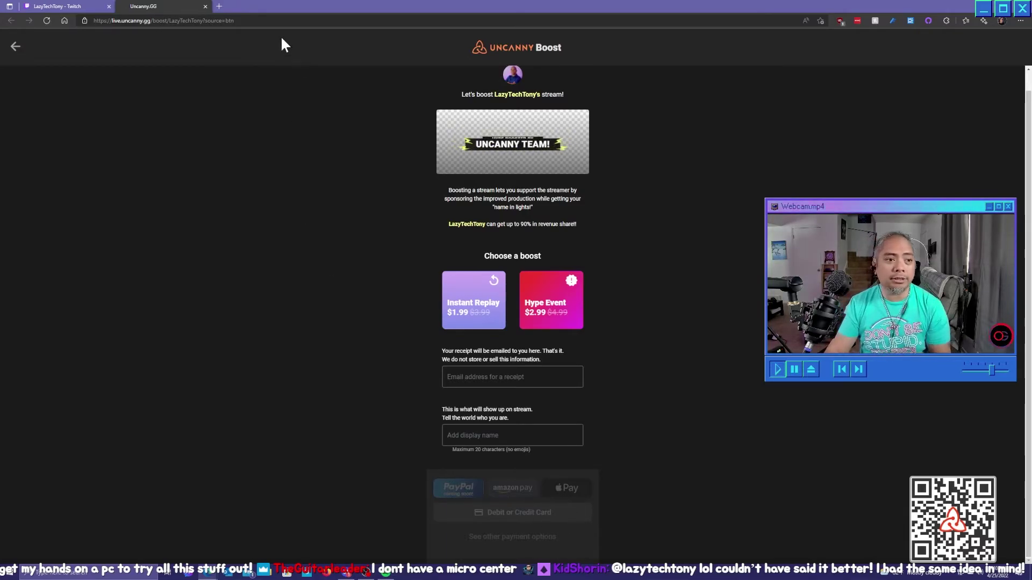
pyautogui.hotkey('ctrl', 'w')
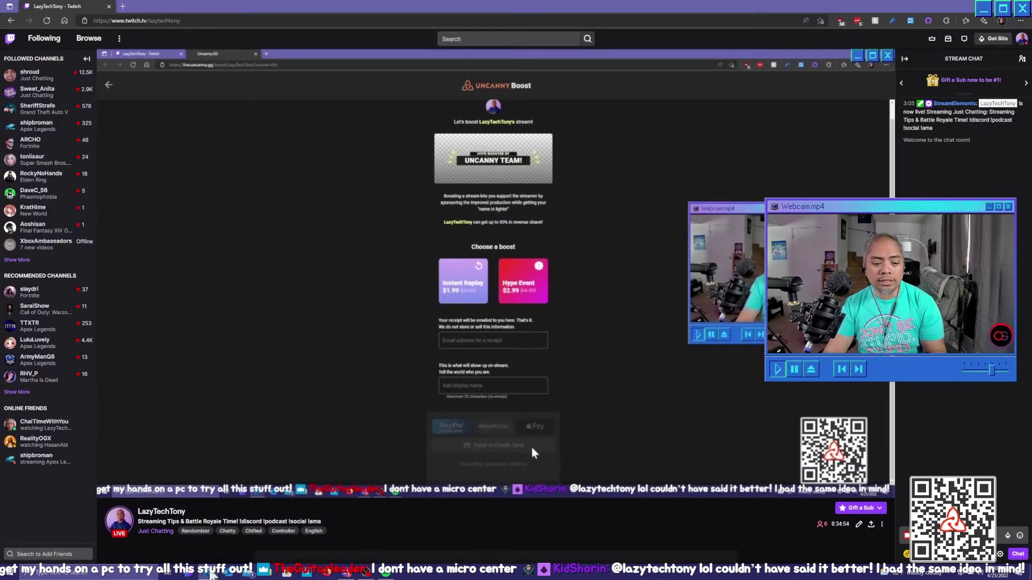
# Switch to the InPrivate browser window showing the live.uncanny.gg homepage.
pyautogui.moveTo(278, 548)
pyautogui.click(223, 542)
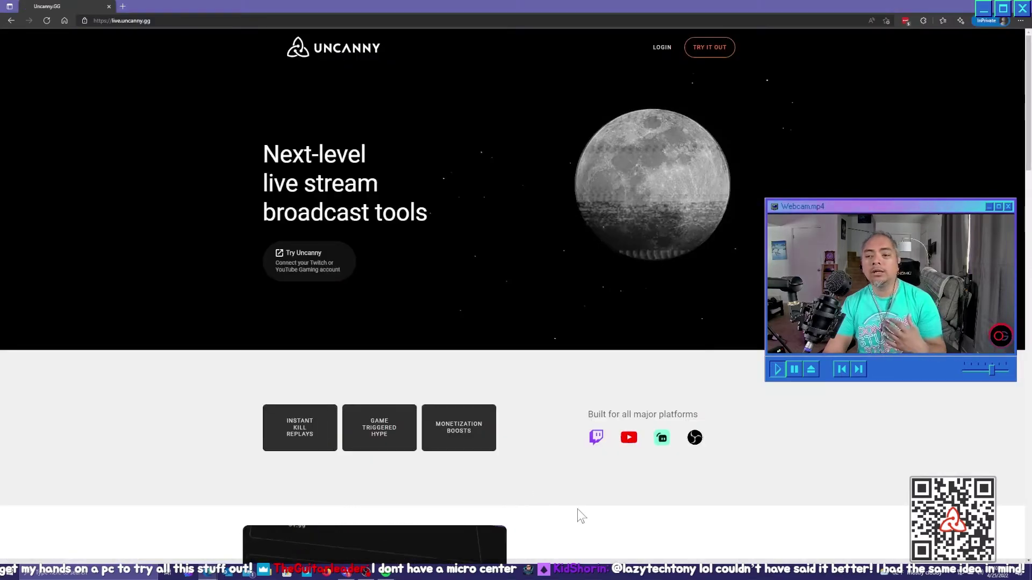